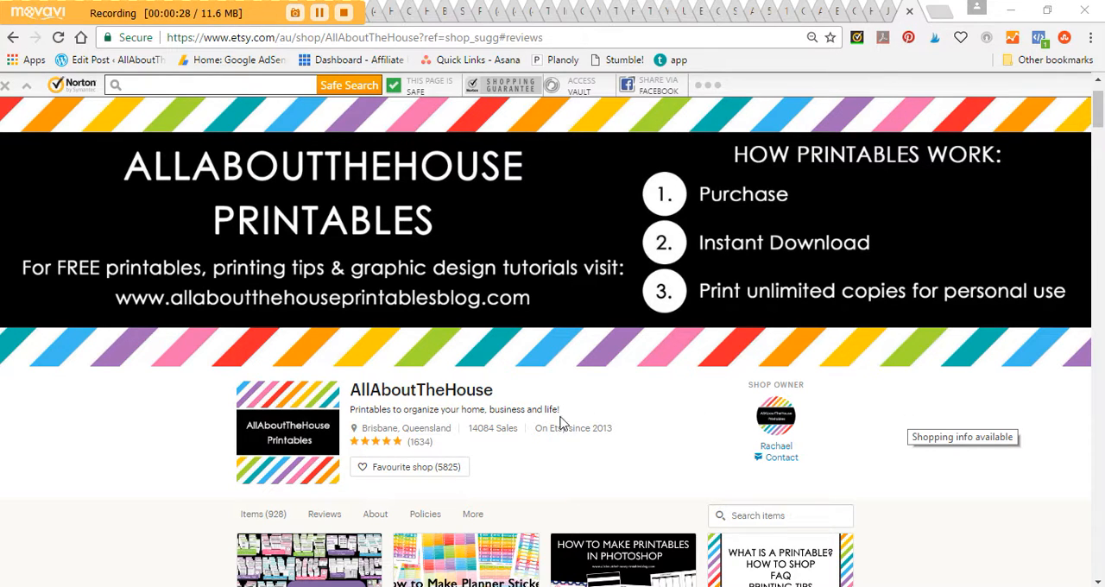
Step: Go to the shop's customer reviews and bring the first review fully into view
click(419, 451)
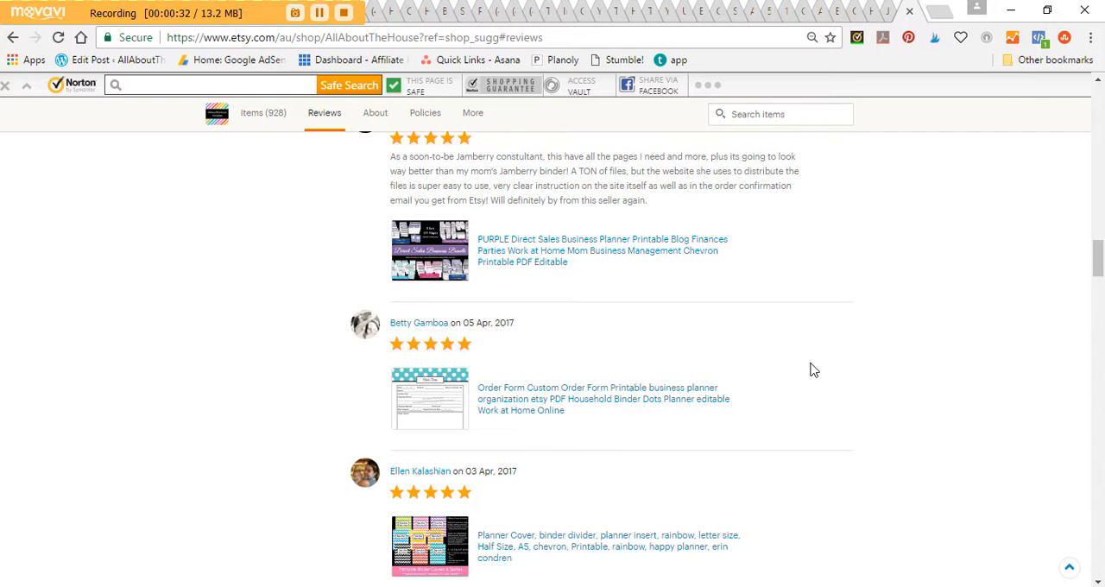
scroll(812, 370, up, 1)
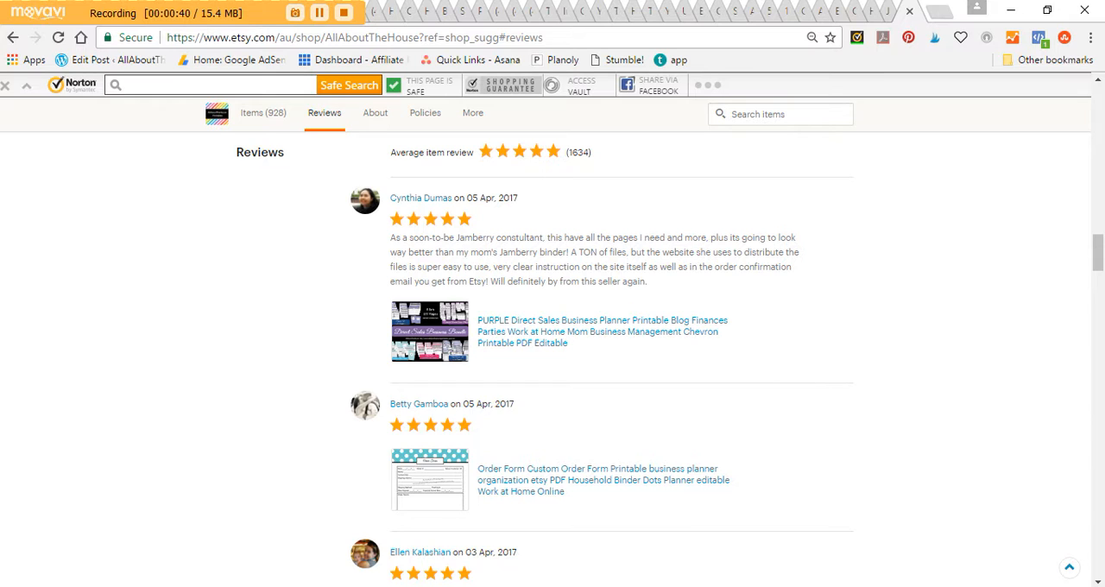
Step: Launch Snipping Tool and capture a rectangular snip around the first customer review, including its stars, text and product thumbnail
key(super+s)
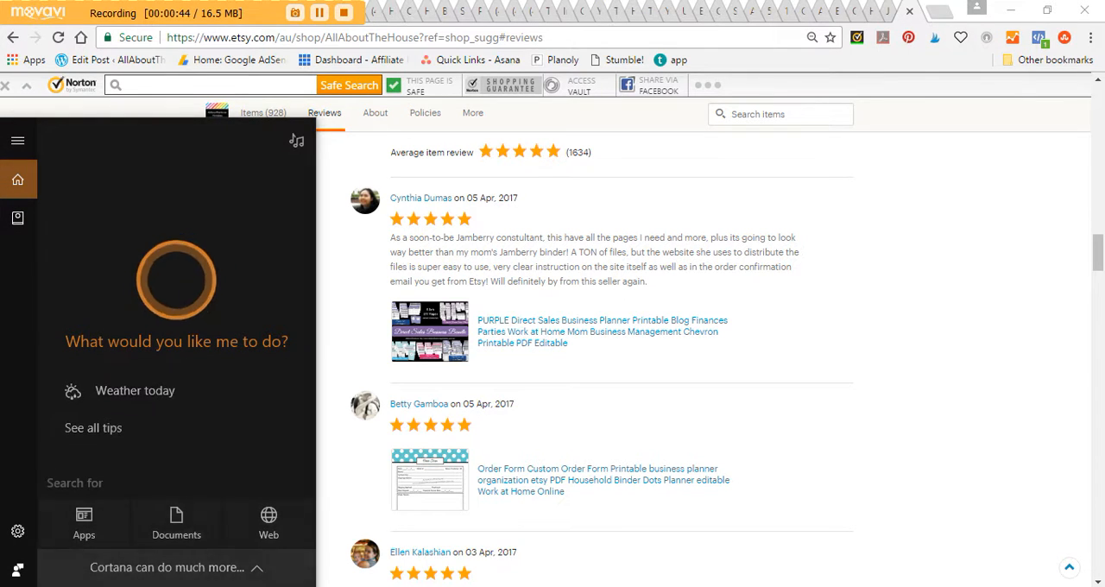
text(snippimg)
key(BackSpace)
key(BackSpace)
click(119, 205)
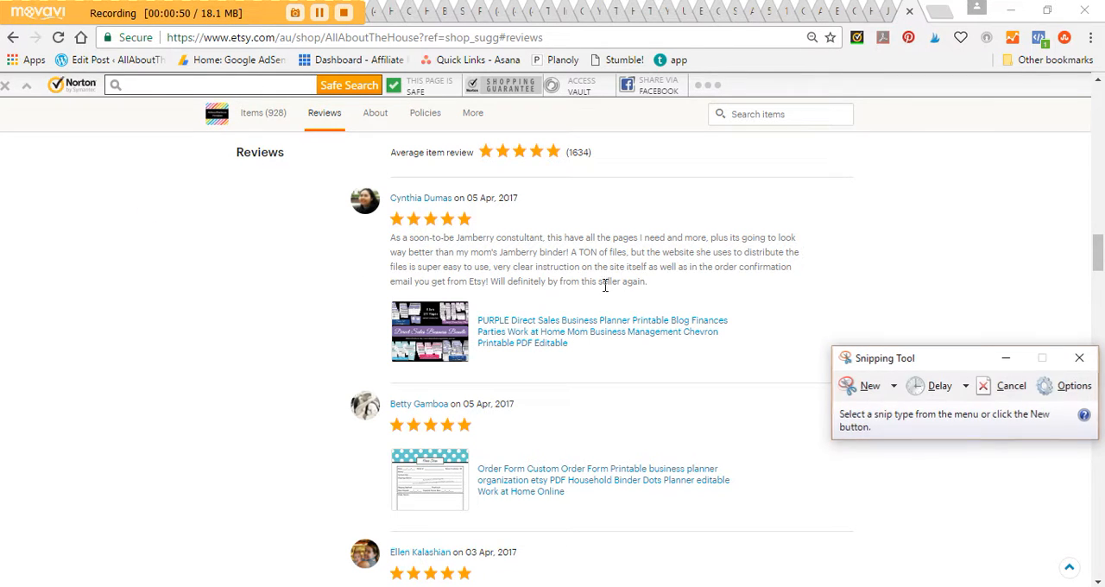
click(863, 386)
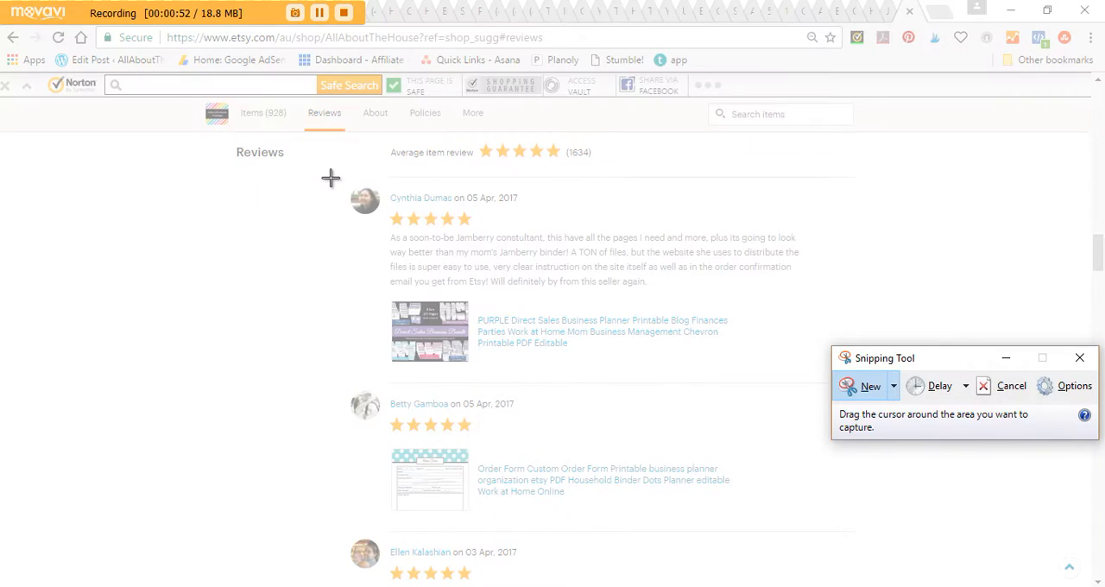
drag(340, 177, 818, 372)
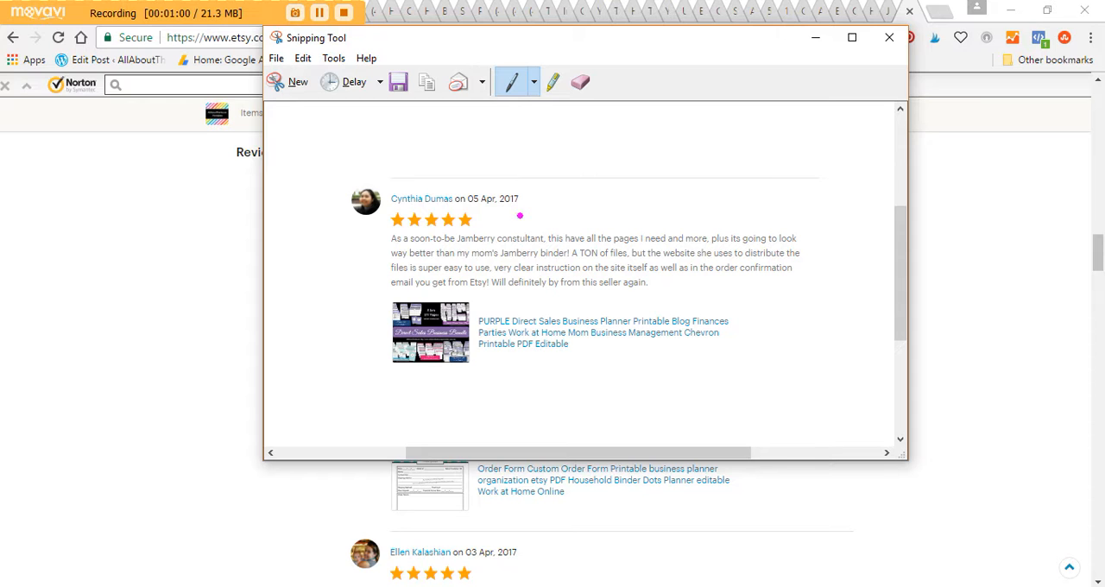
Step: Customize the Snipping Tool pen to Fuschia with a medium point and a round tip
click(534, 81)
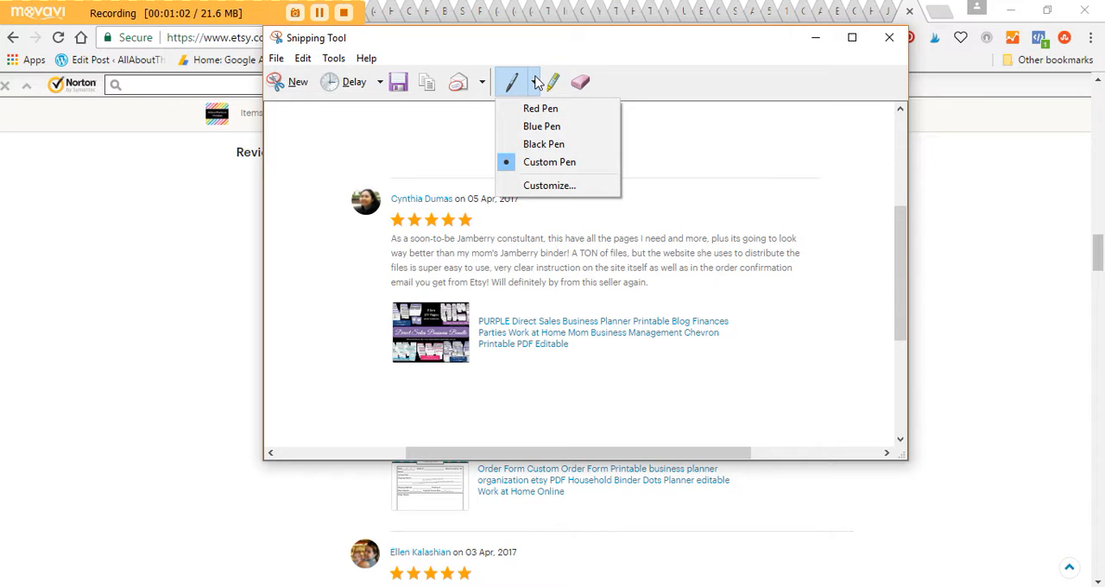
click(552, 186)
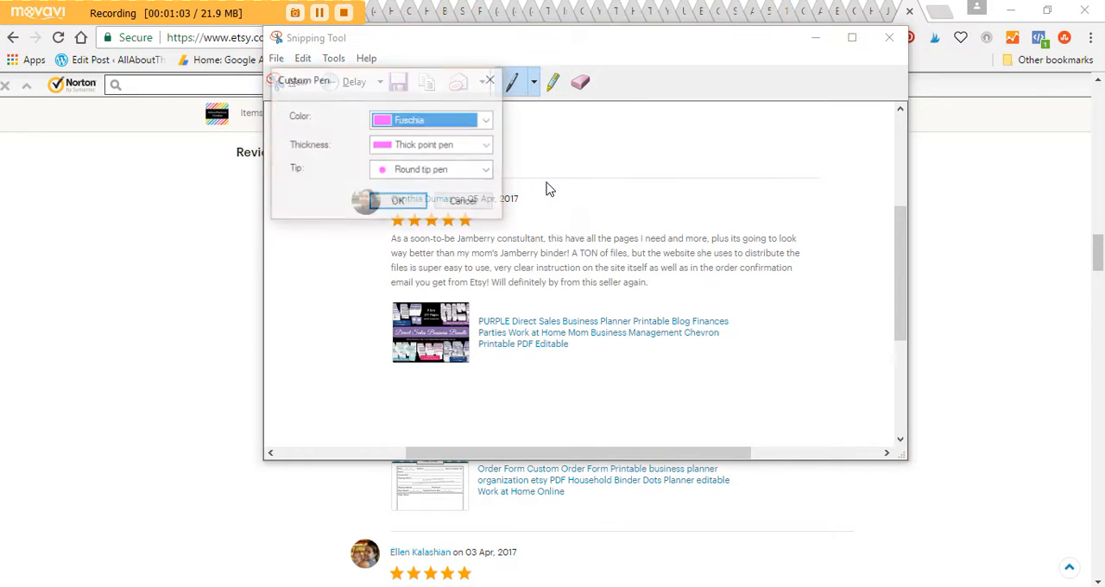
click(450, 121)
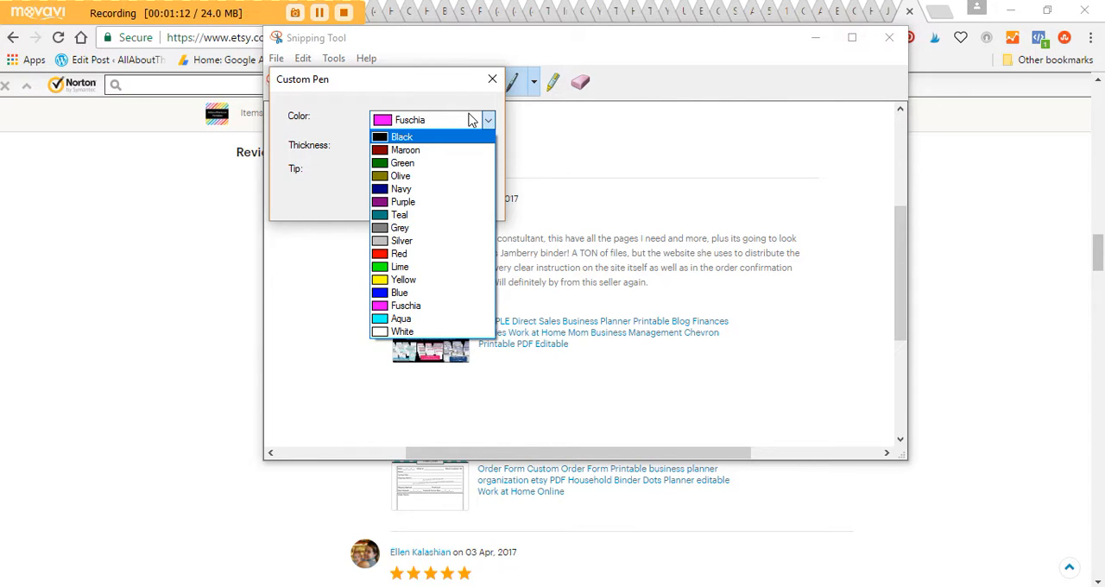
click(401, 318)
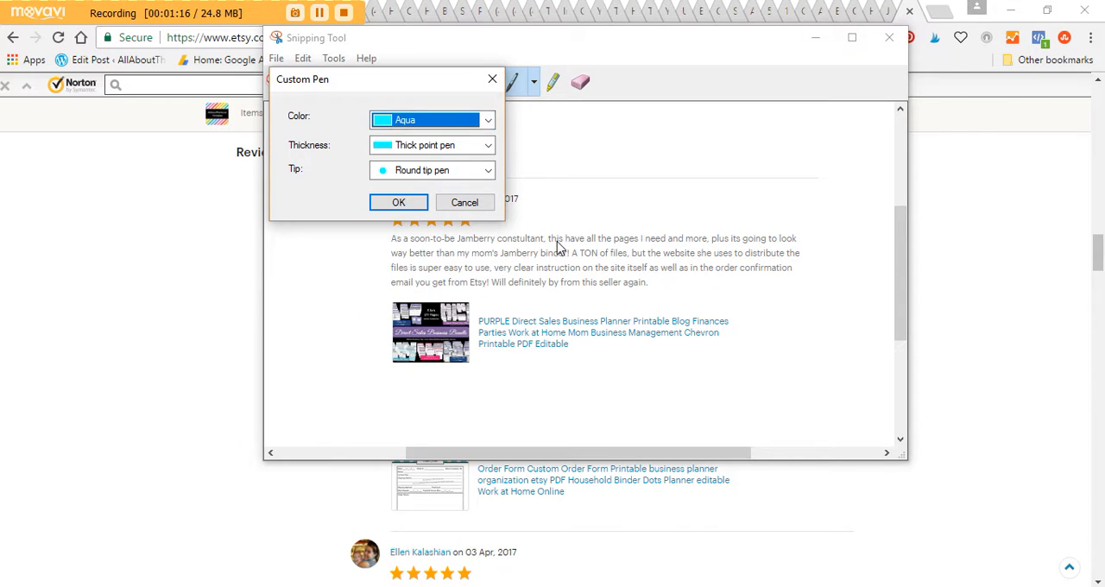
click(447, 147)
click(423, 175)
click(429, 175)
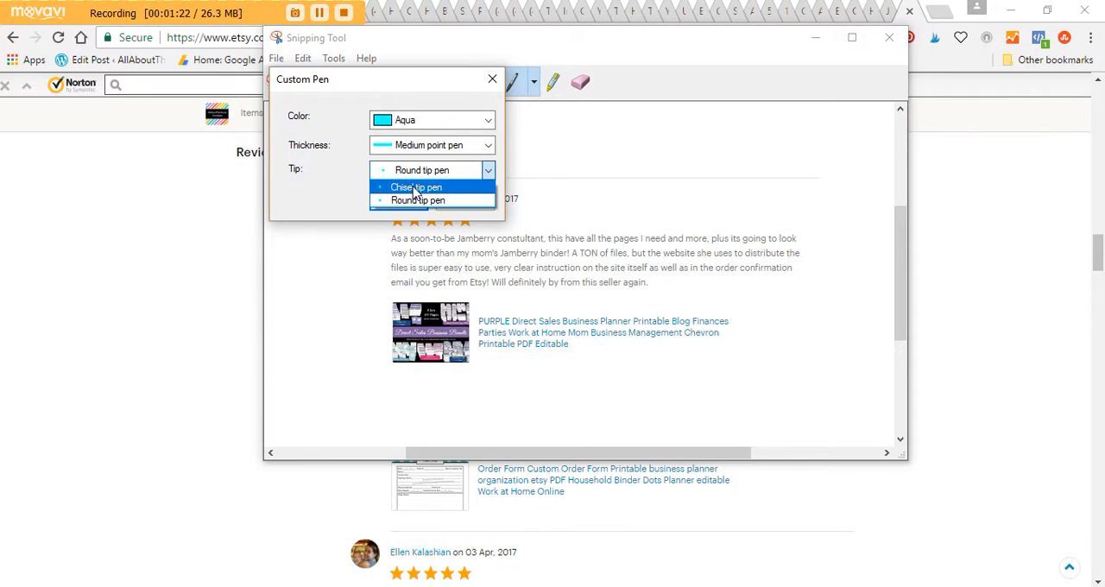
click(417, 201)
click(459, 122)
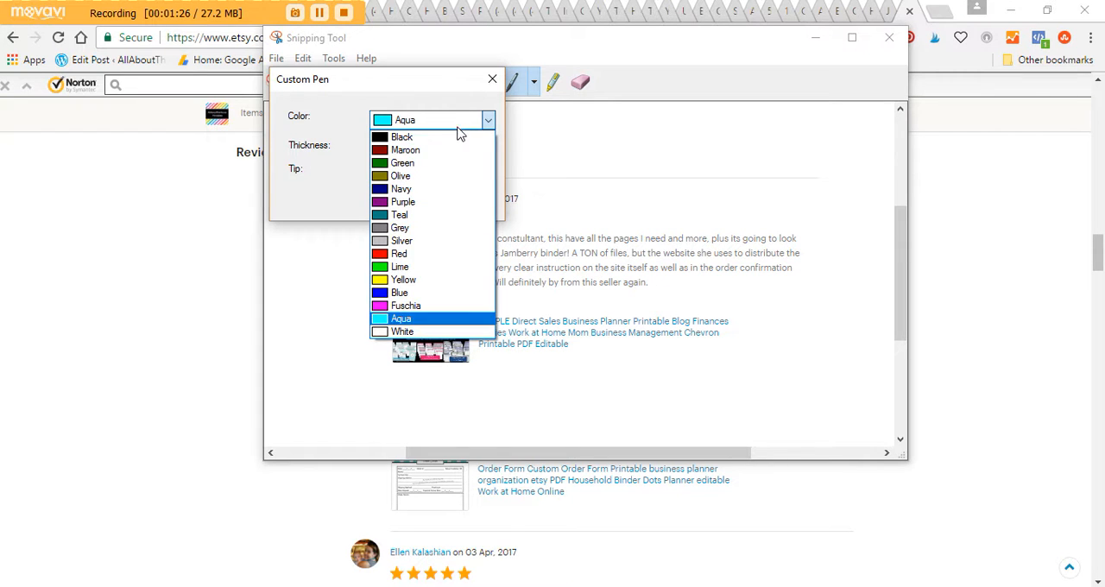
click(403, 308)
click(414, 202)
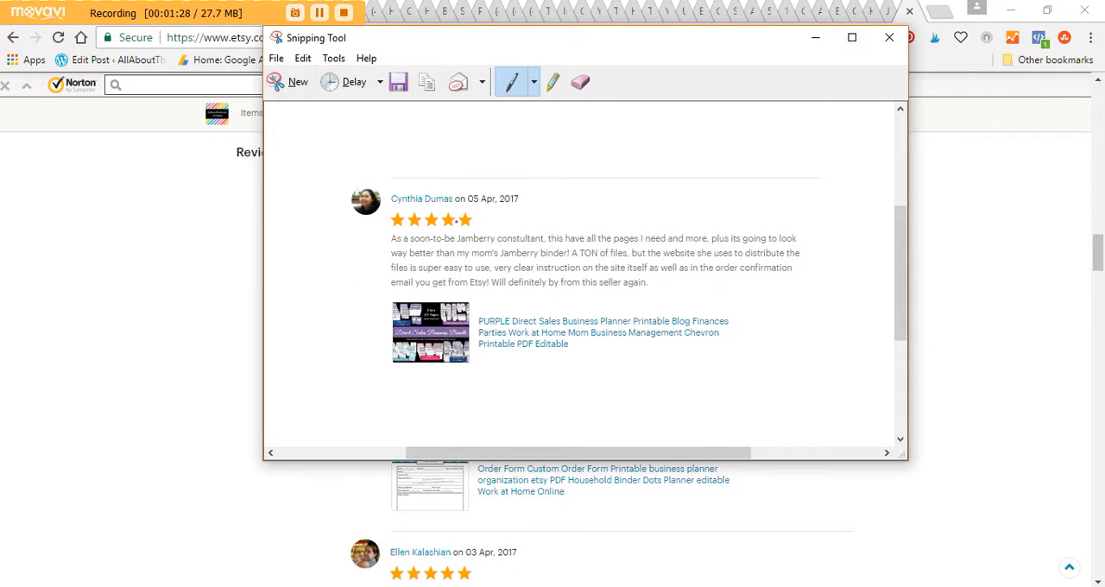
Step: Circle the review's five-star rating and bracket both sides of the review text with the custom pen
mouse_move(479, 208)
mouse_down()
mouse_move(373, 213)
mouse_move(411, 232)
mouse_move(480, 231)
mouse_move(470, 207)
mouse_up()
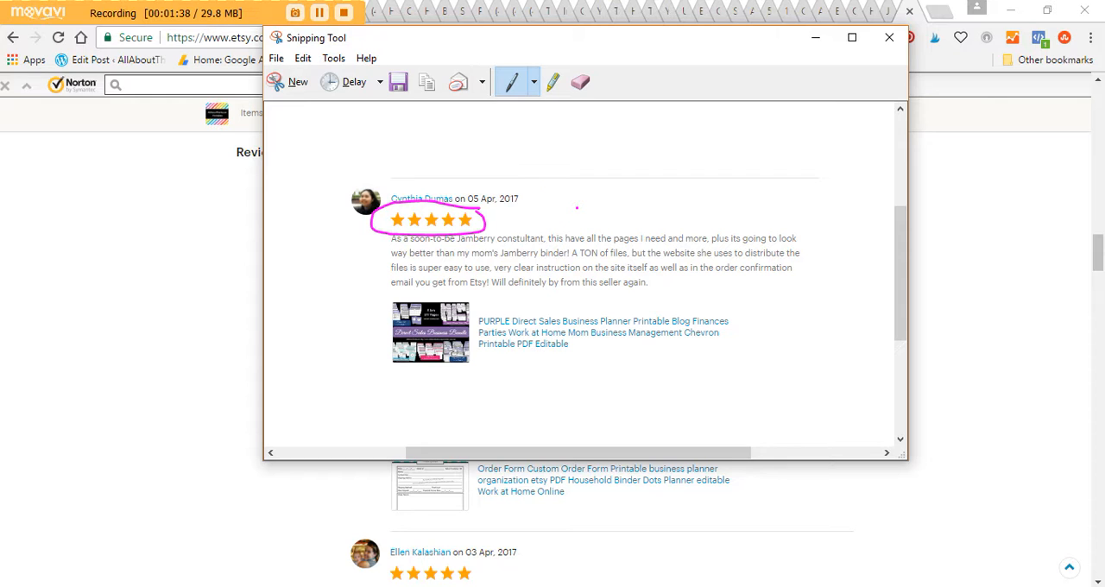
mouse_move(777, 222)
mouse_down()
mouse_move(801, 223)
mouse_move(824, 272)
mouse_move(825, 298)
mouse_move(787, 302)
mouse_up()
drag(381, 232, 395, 296)
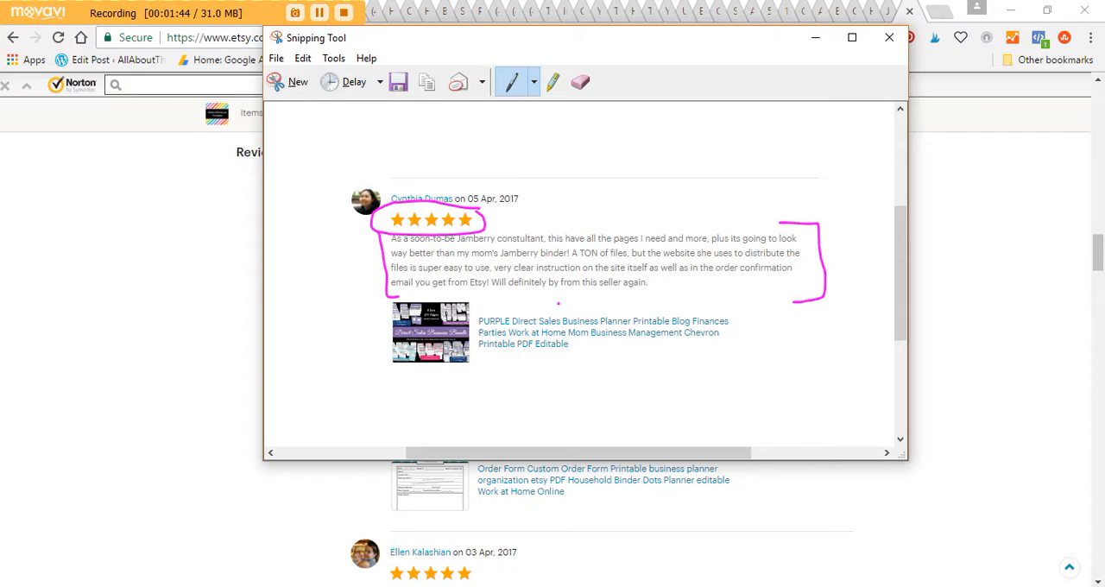
click(276, 58)
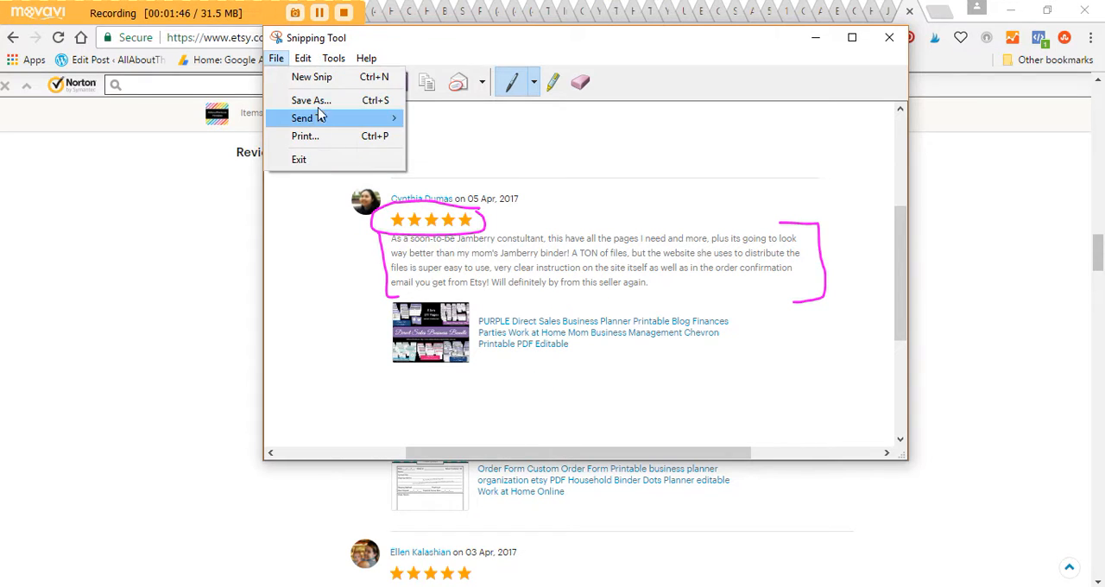
click(698, 151)
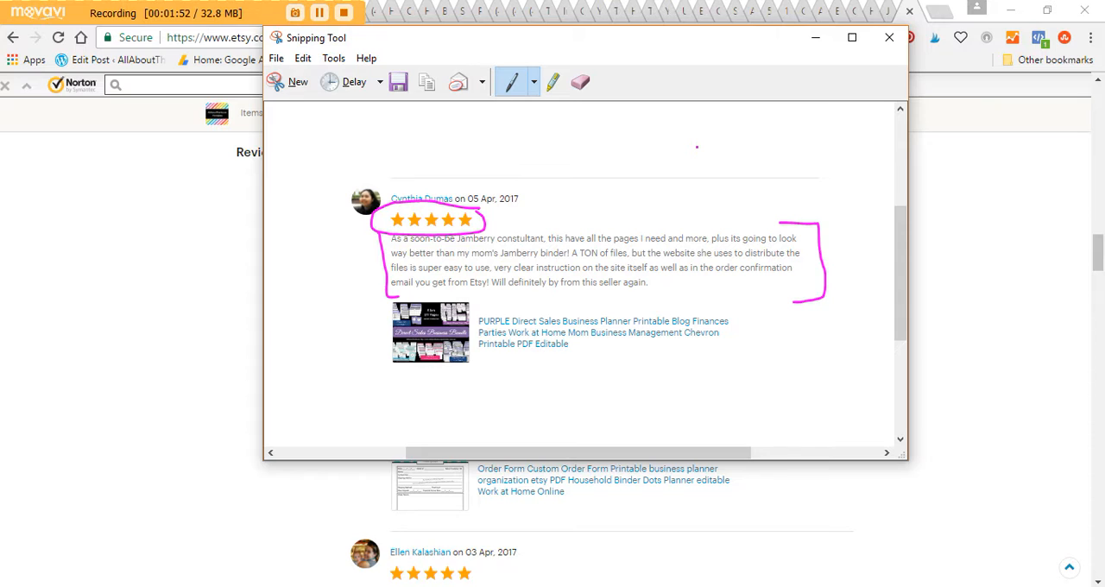
right_click(586, 236)
click(623, 263)
Step: Take a new rectangular snip of the same review and close Snipping Tool without saving it
click(292, 81)
drag(334, 172, 824, 373)
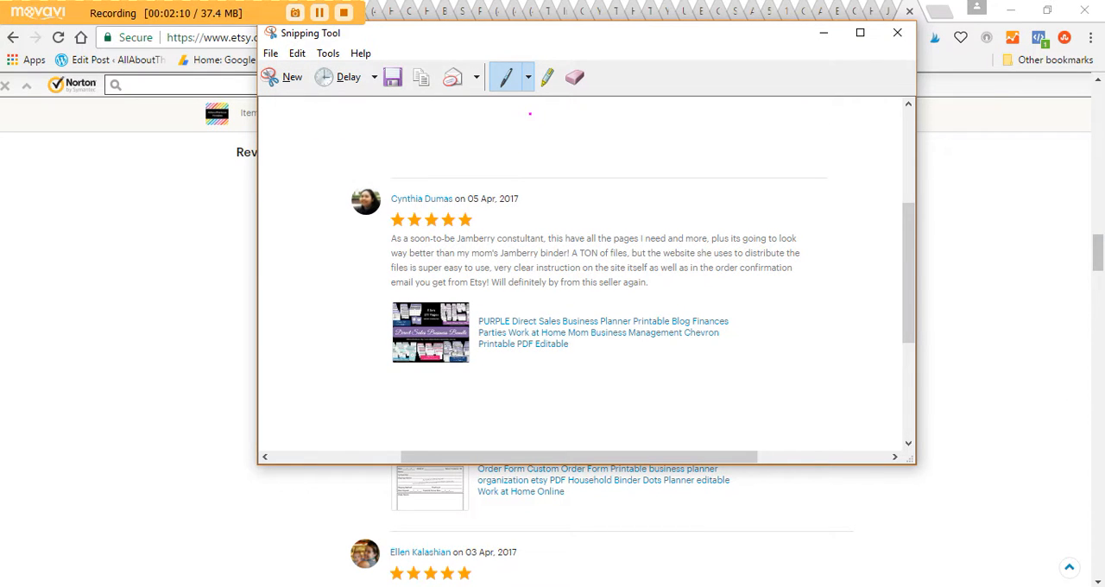
click(270, 54)
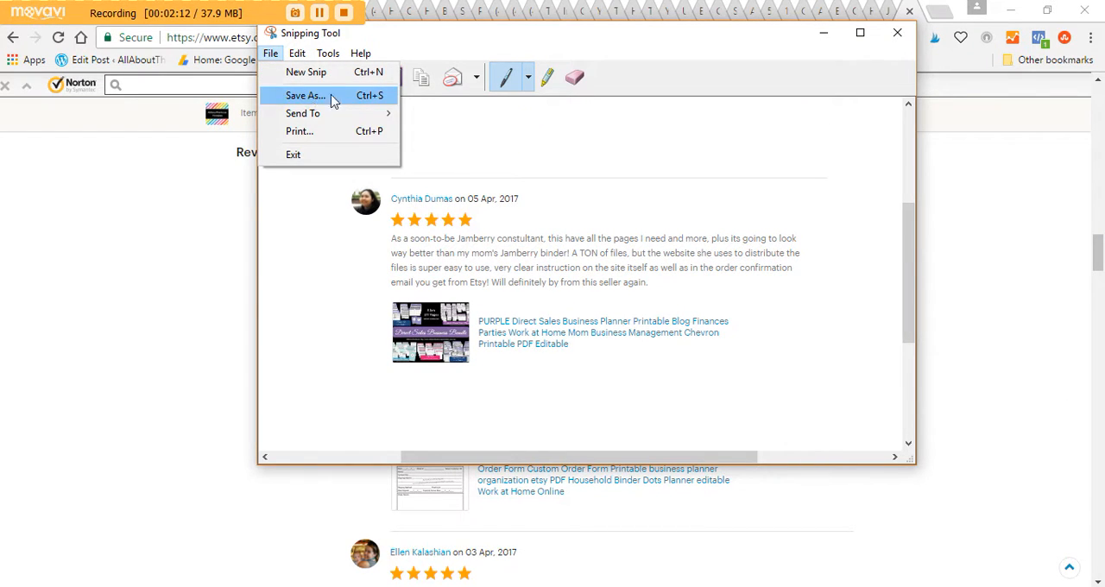
click(587, 128)
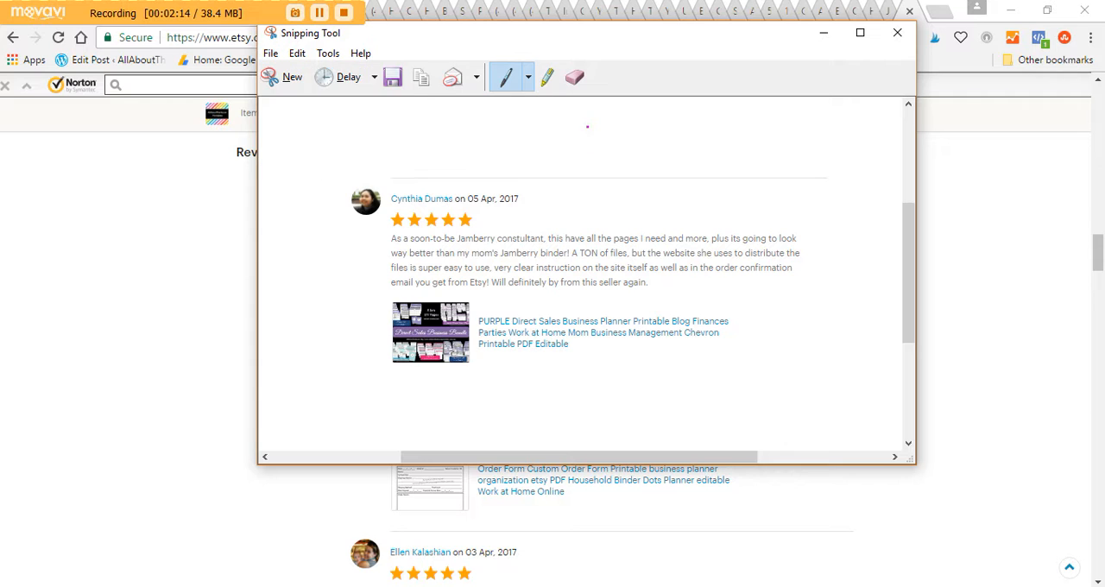
click(897, 36)
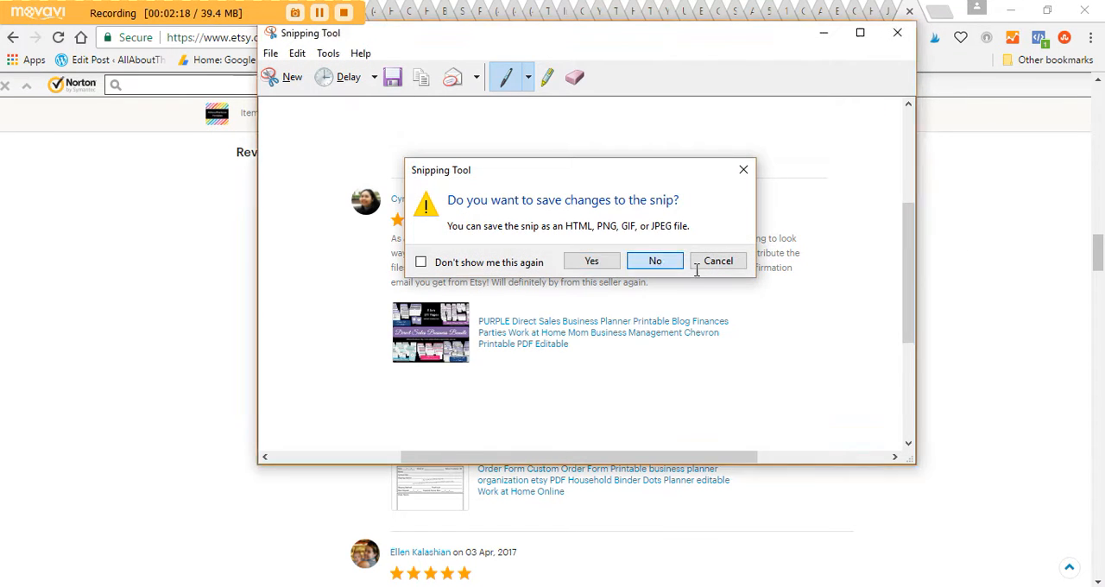
click(652, 259)
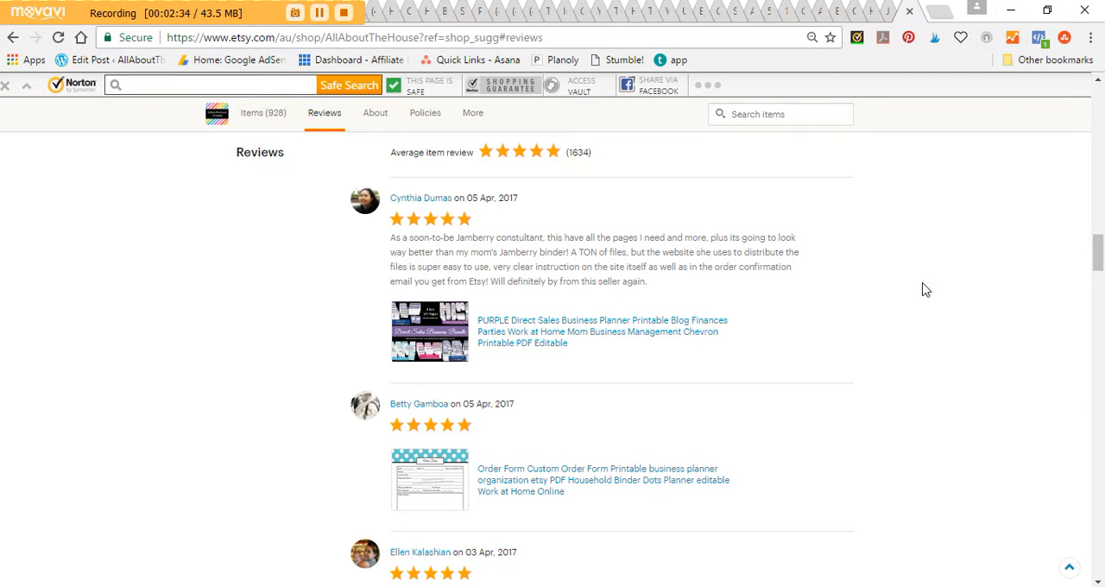
Step: Paste the full-screen capture into Paint and crop it to the first customer review, about 587 × 235 px
click(871, 586)
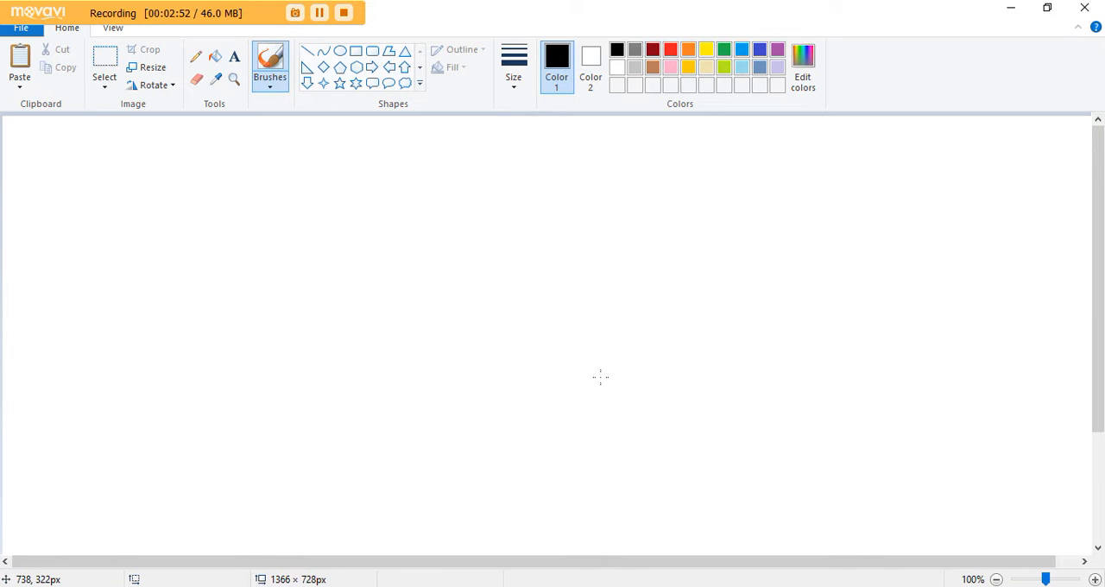
key(ctrl+v)
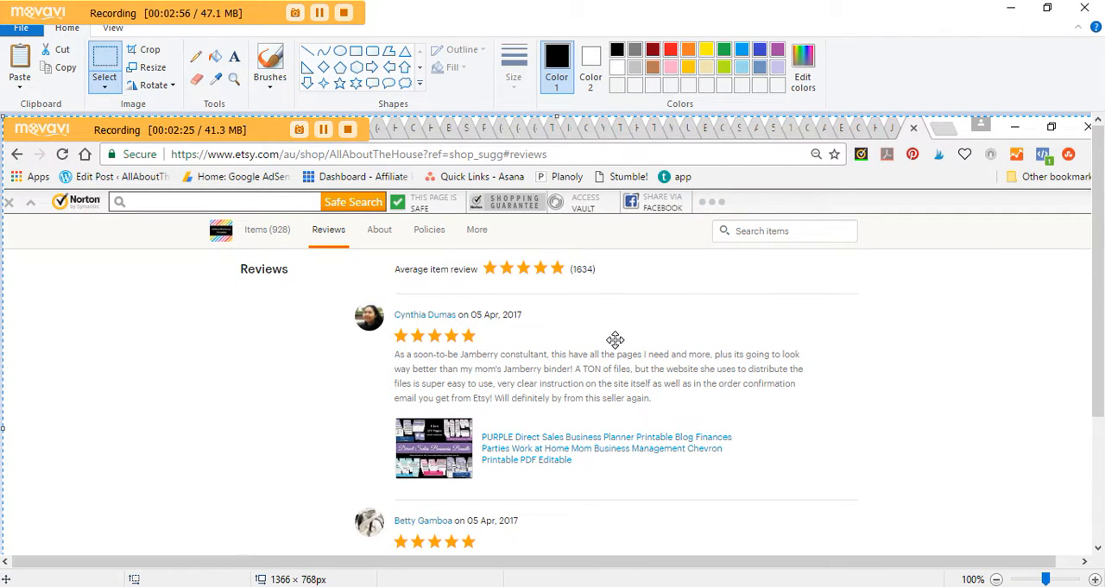
click(105, 61)
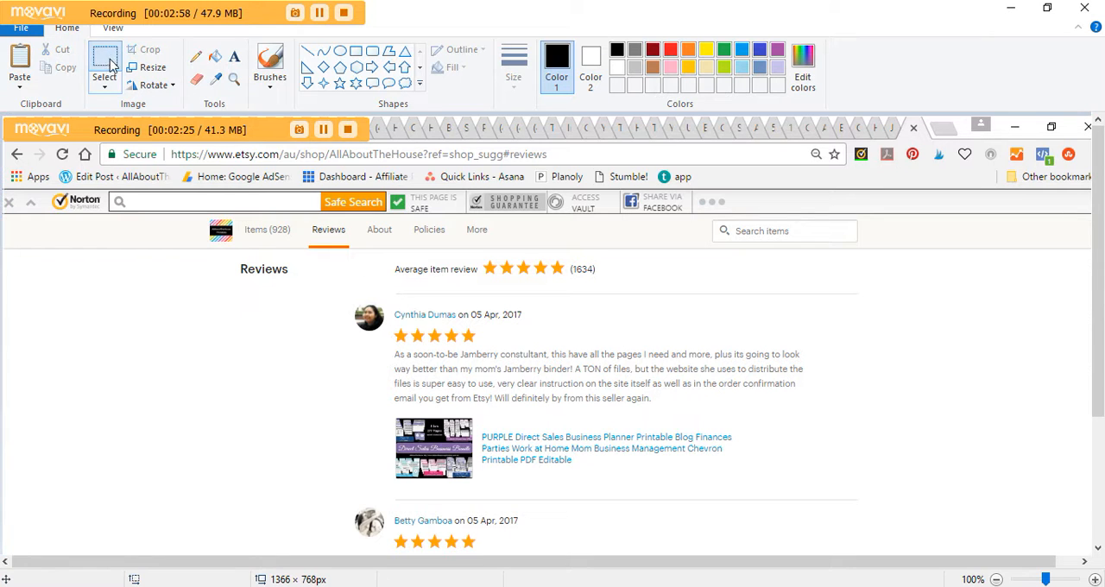
mouse_move(339, 295)
mouse_down()
mouse_move(824, 501)
mouse_move(815, 484)
mouse_up()
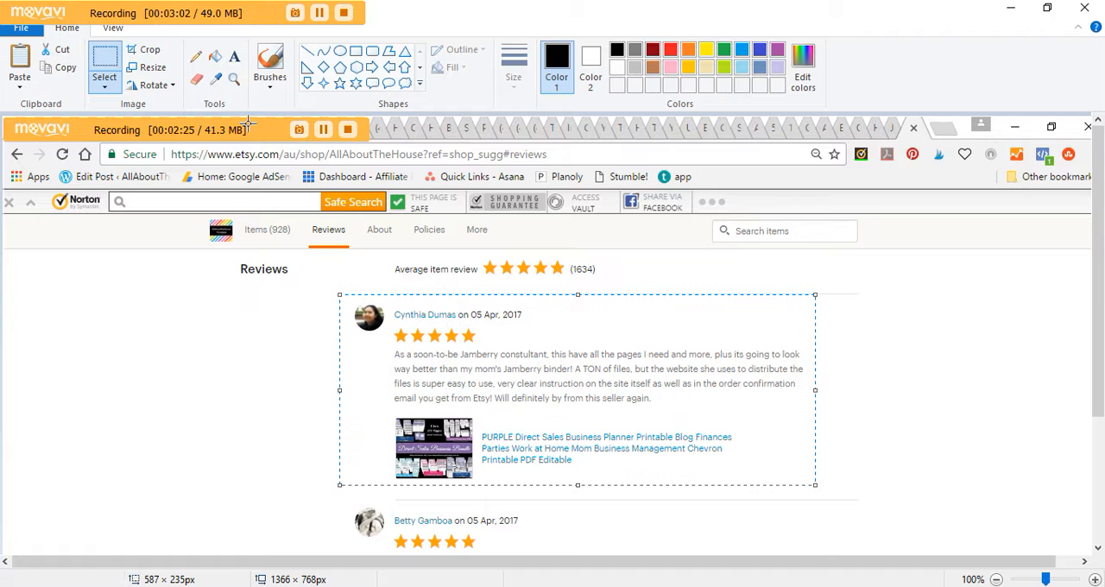
click(153, 53)
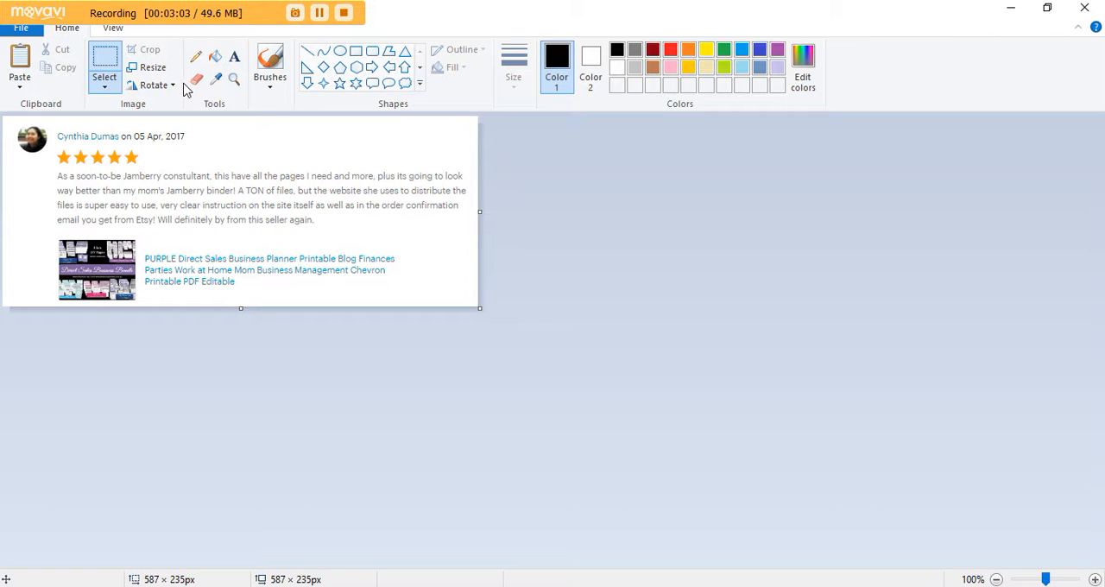
click(21, 28)
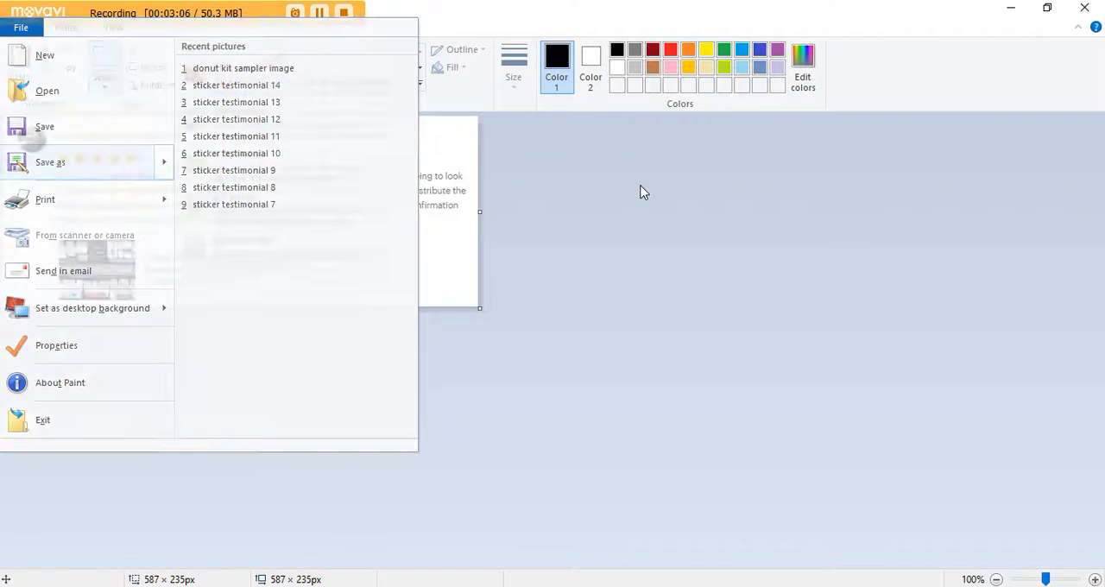
click(640, 191)
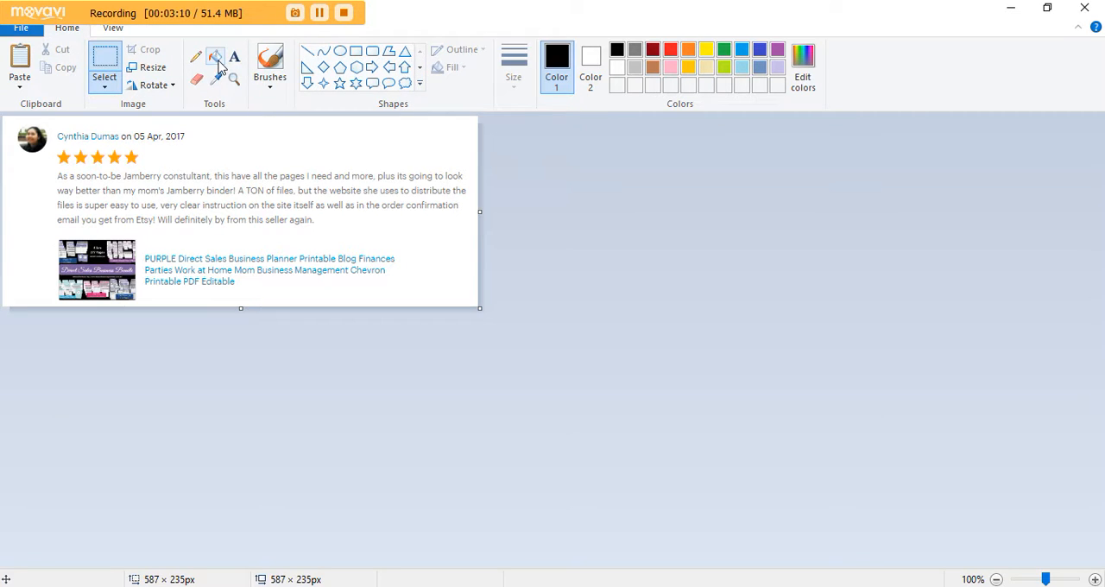
click(270, 86)
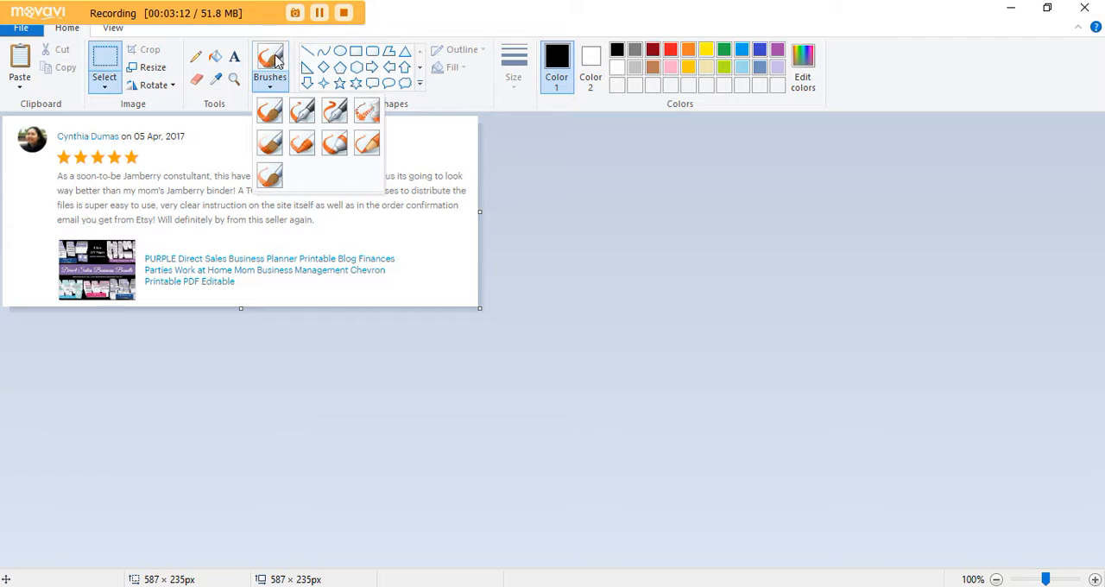
click(474, 81)
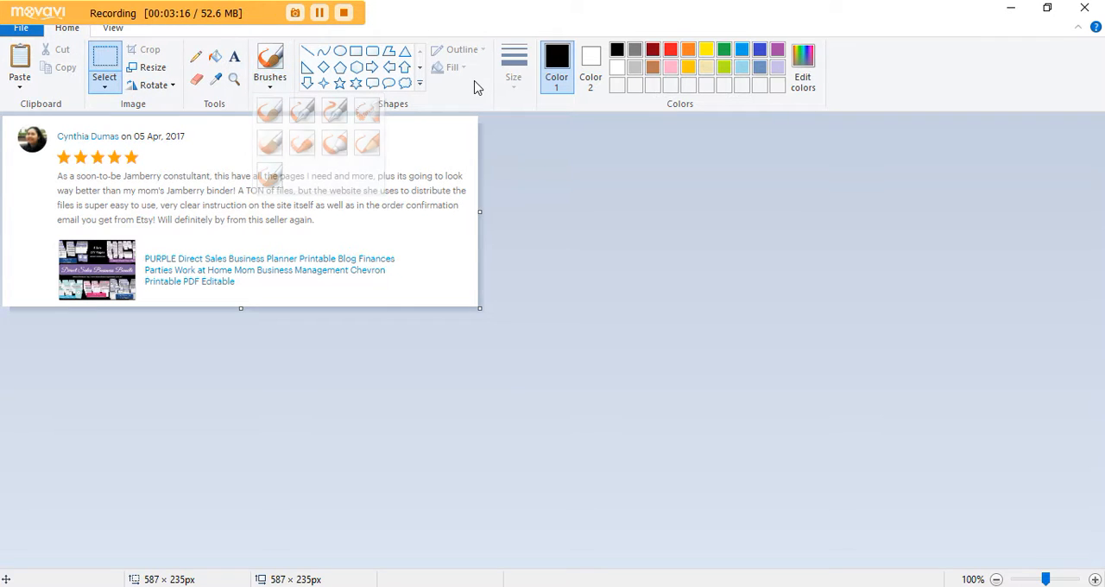